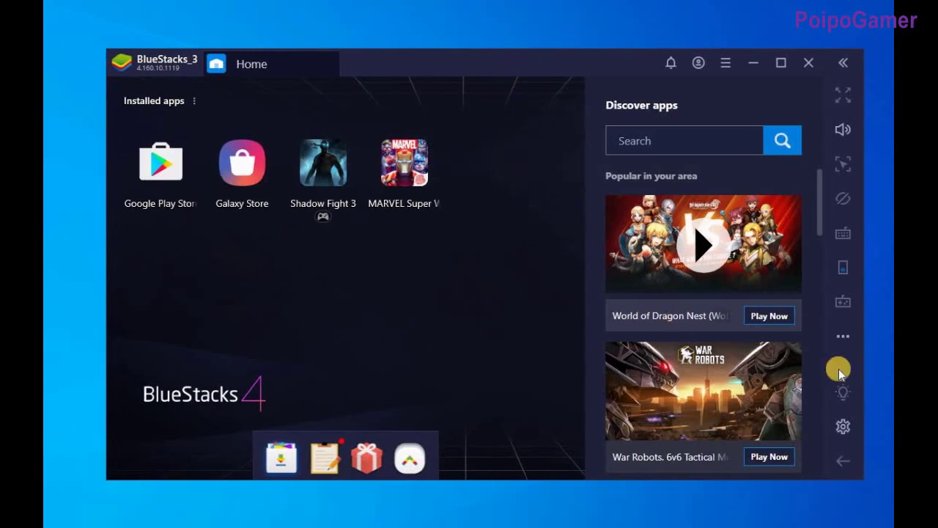
Open, close and reopen the extra tools flyout on the BlueStacks Home screen.
left_click(844, 337)
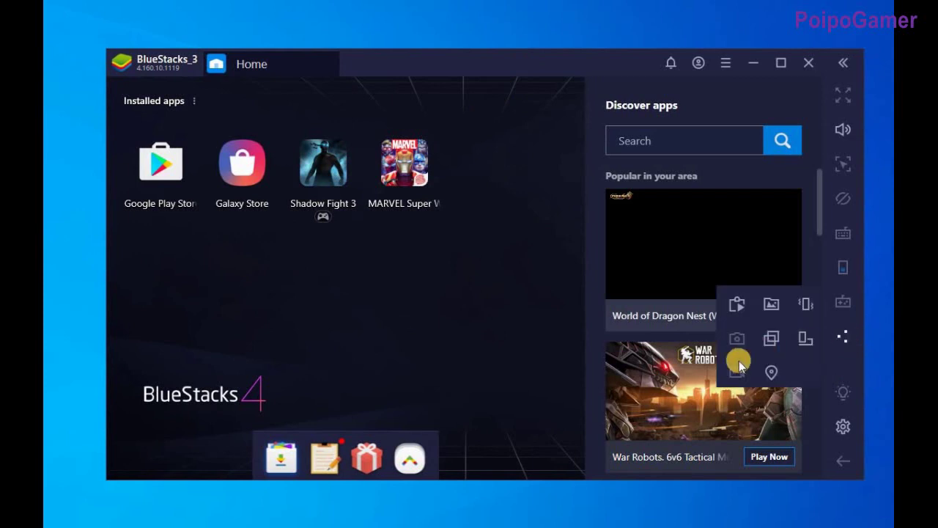
left_click(522, 294)
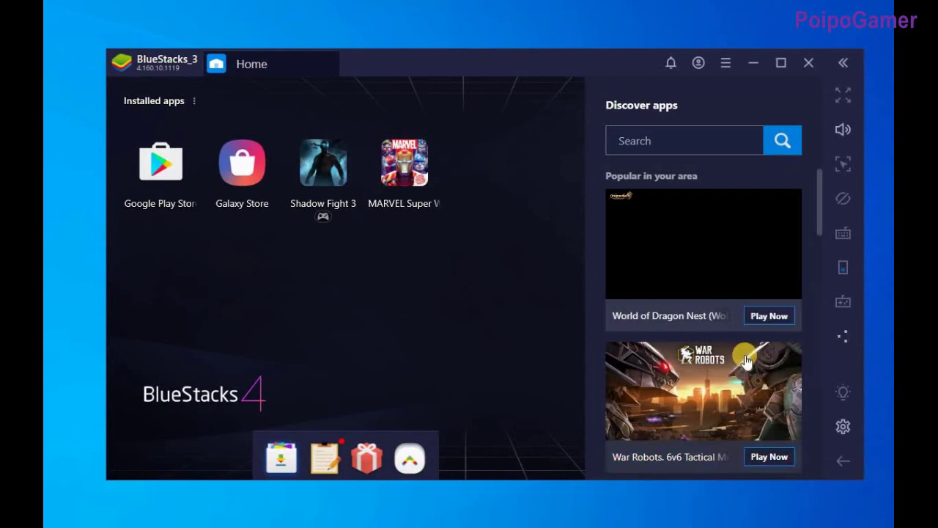
left_click(843, 336)
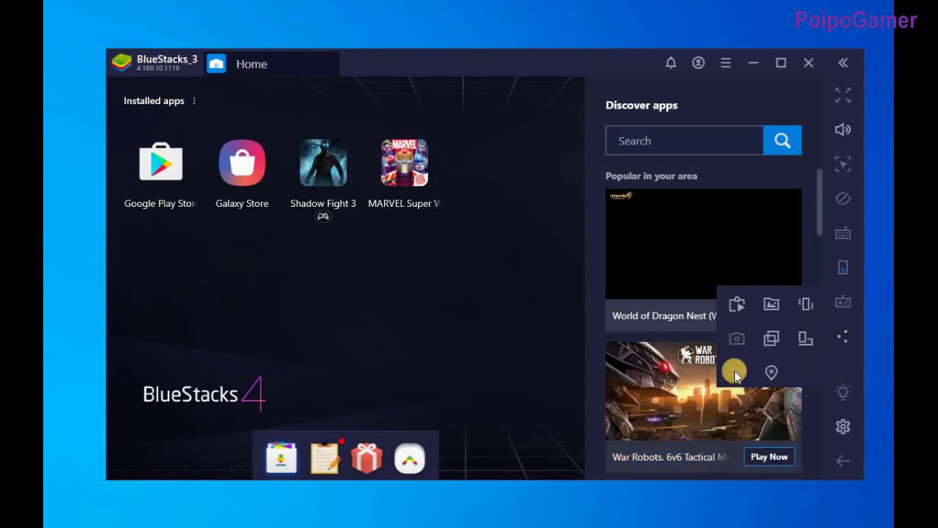
Launch Shadow Fight 3, switch to its tab, and bring up the extra tools panel.
left_click(315, 176)
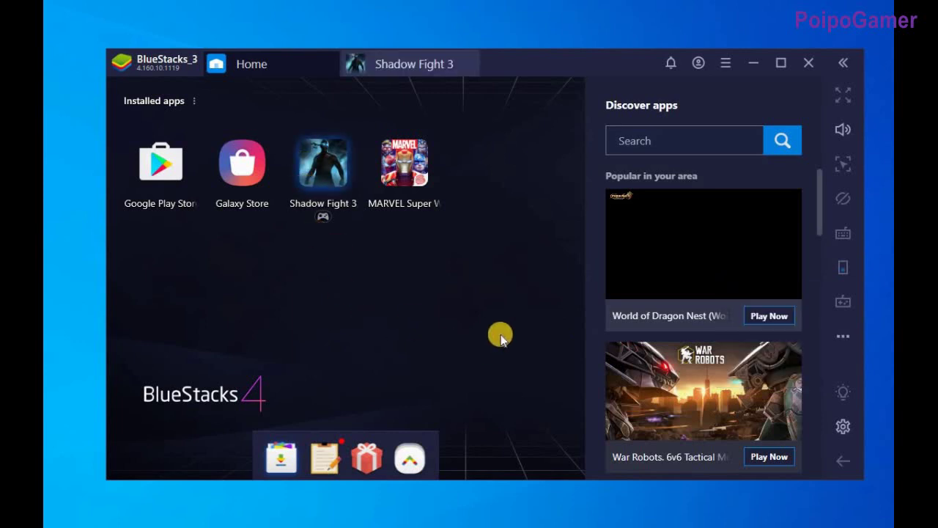
left_click(407, 68)
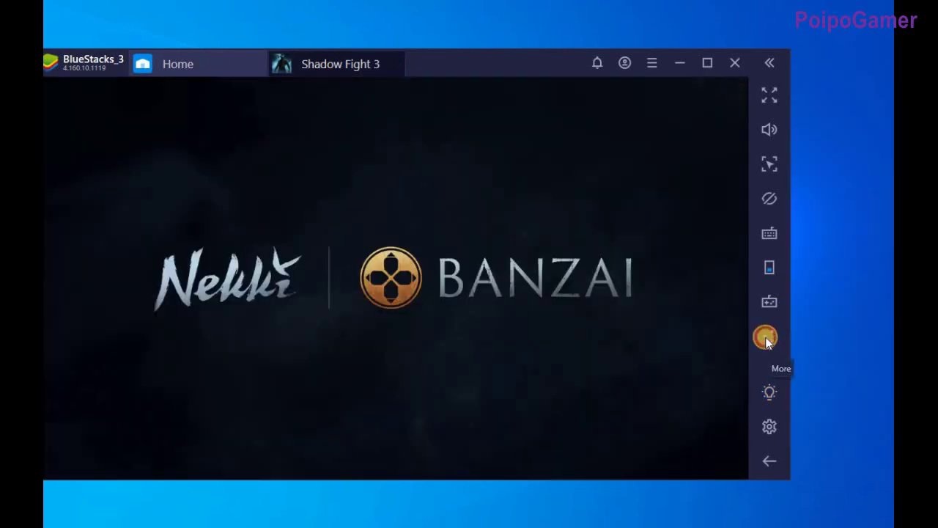
left_click(766, 343)
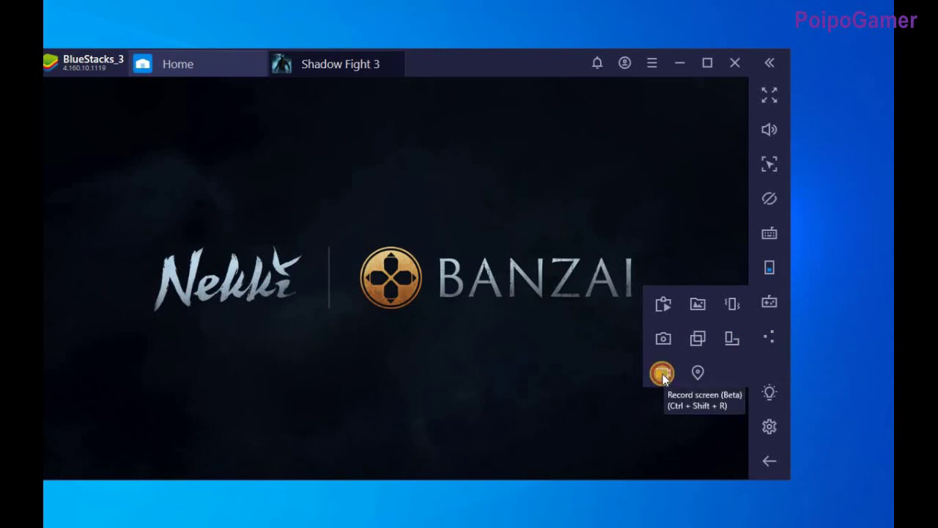
Choose Record screen and start downloading the required screen recorder add-on.
left_click(662, 375)
left_click(513, 304)
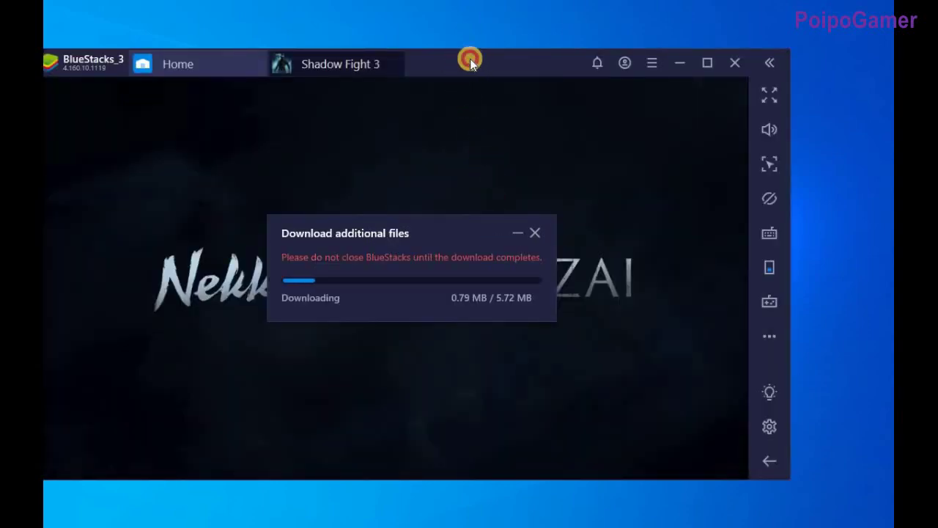
left_click_drag(470, 58, 504, 57)
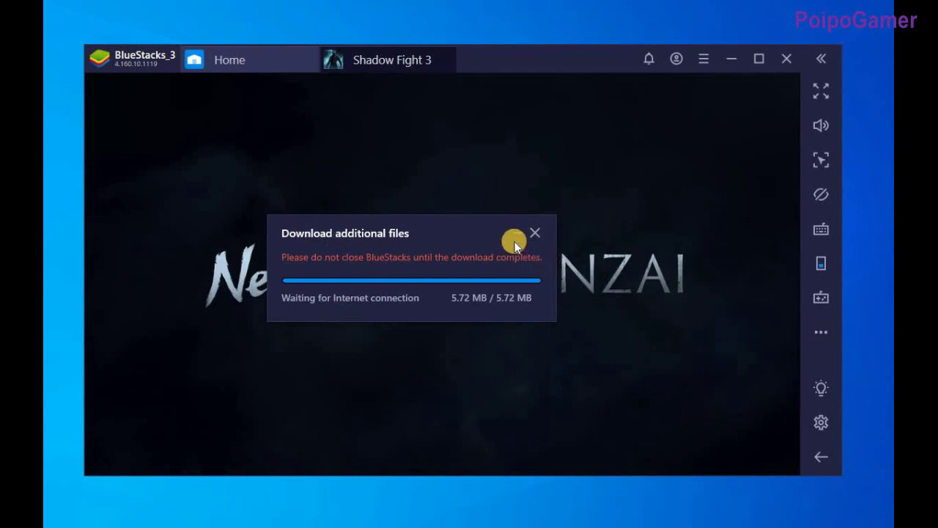
Reposition the download progress box and refresh the desktop while the recorder download finishes.
left_click_drag(420, 235, 444, 246)
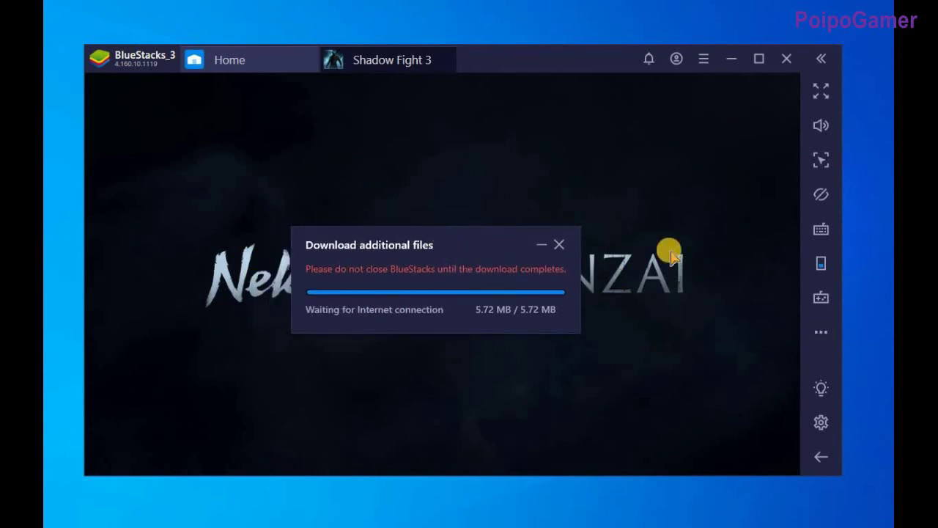
left_click(820, 337)
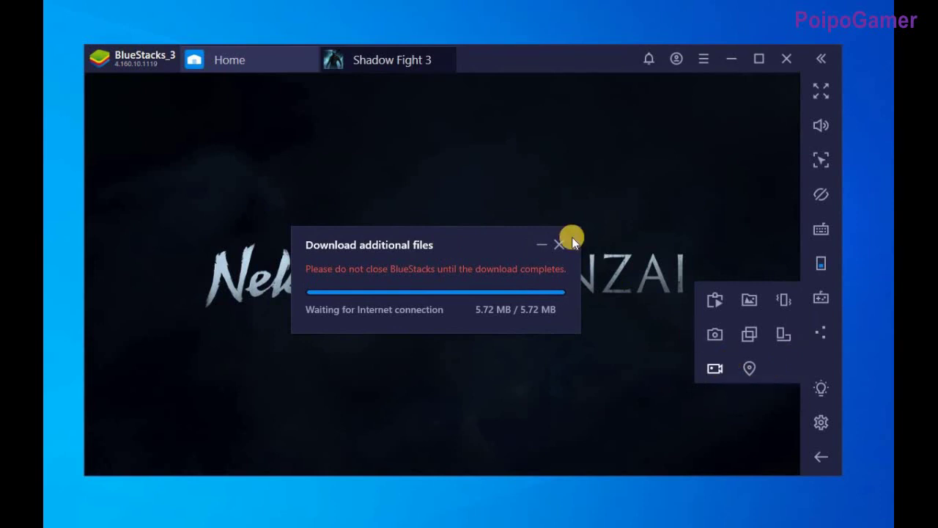
mouse_move(471, 244)
left_mouse_down()
mouse_move(472, 121)
mouse_move(417, 256)
mouse_move(442, 252)
mouse_move(537, 281)
left_mouse_up()
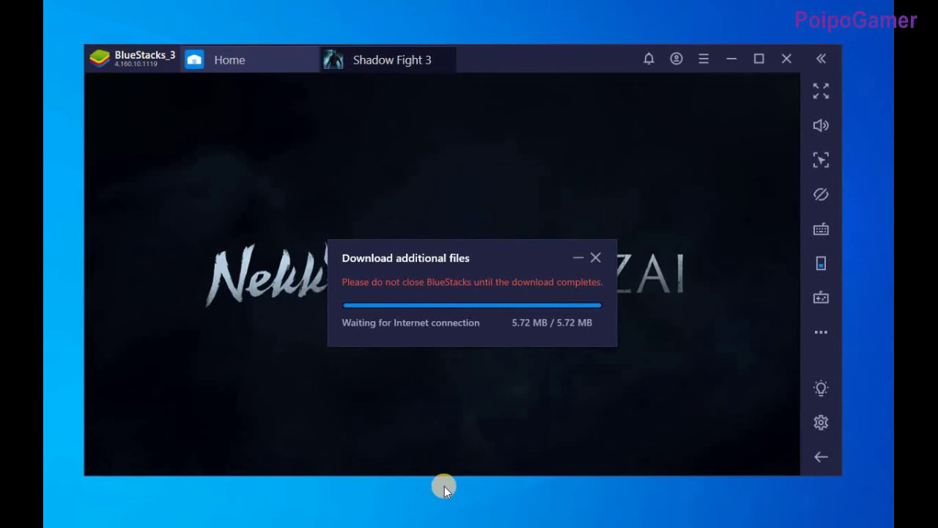
right_click(468, 503)
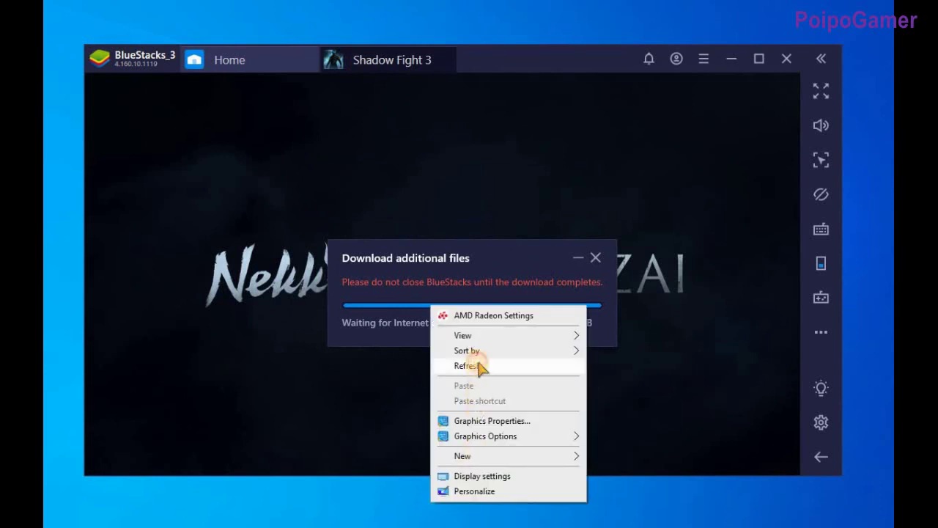
left_click(477, 371)
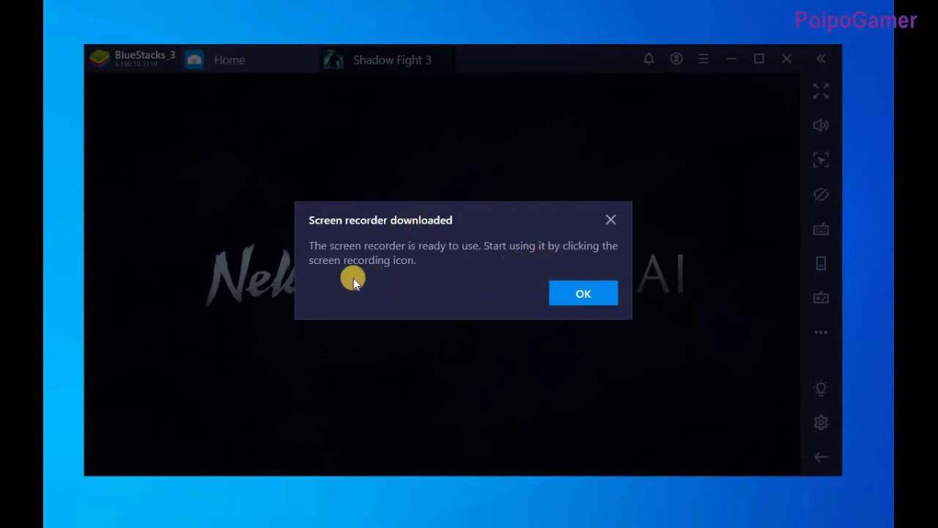
Dismiss the recorder-ready message and open the media save folder settings from the extra tools.
left_click(582, 298)
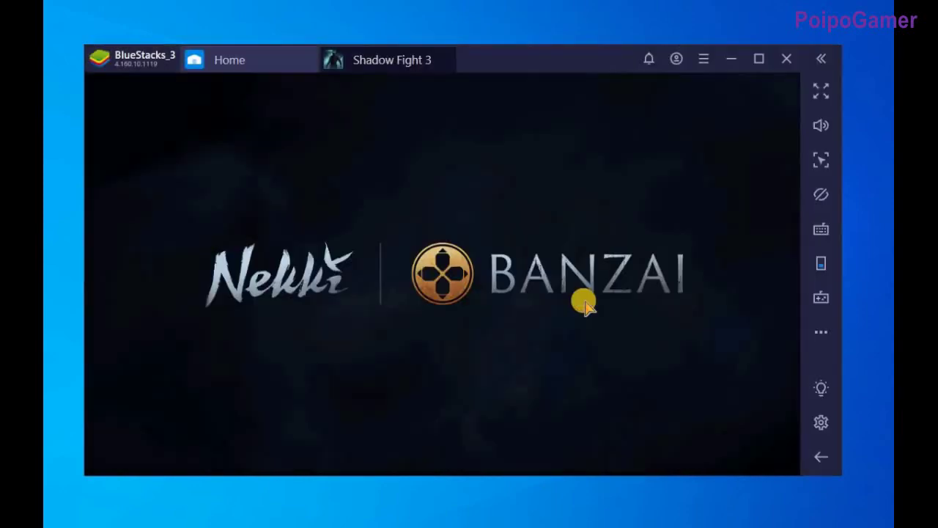
left_click(816, 332)
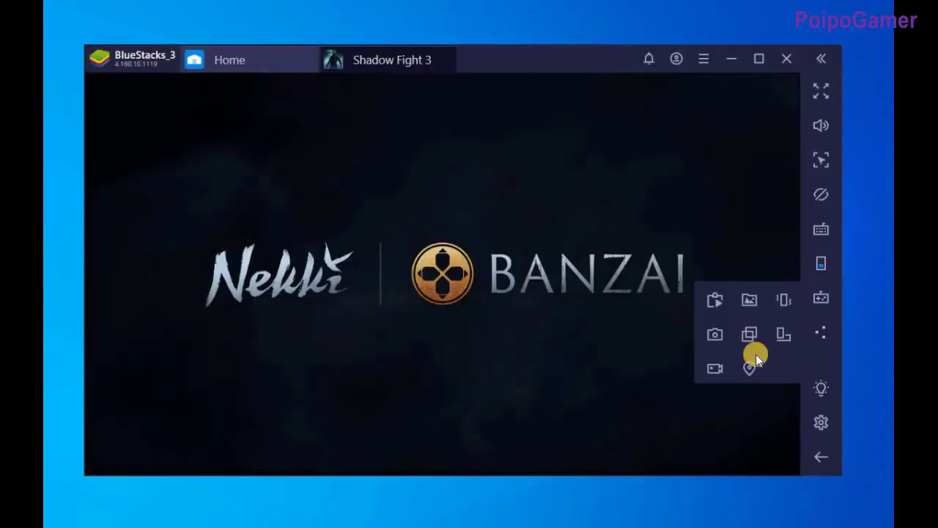
left_click(712, 370)
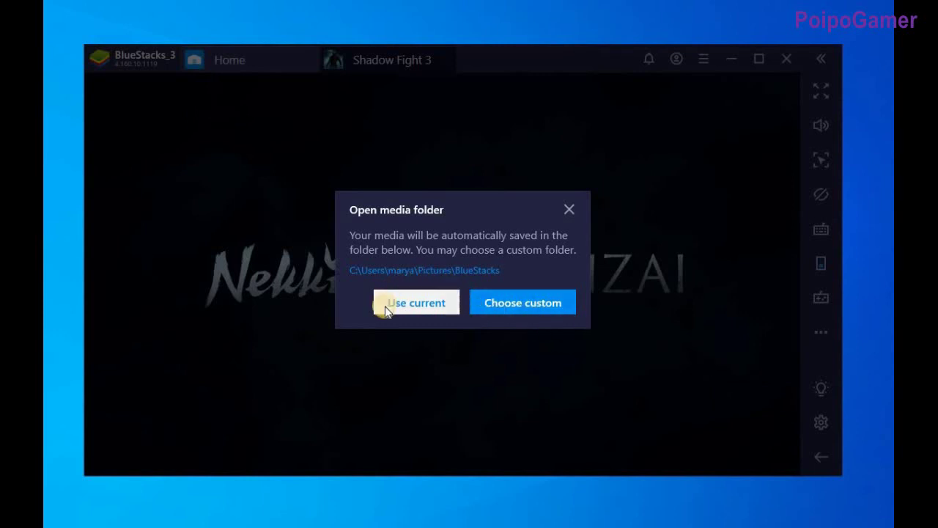
Choose a custom save folder and expand Videos in the Browse For Folder dialog.
left_click(517, 308)
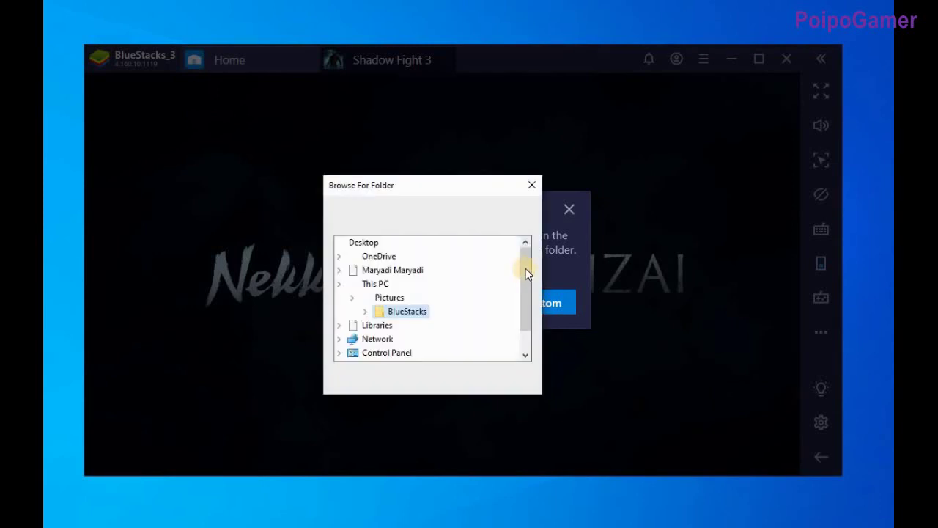
mouse_move(526, 269)
left_mouse_down()
mouse_move(525, 304)
mouse_move(395, 316)
left_mouse_up()
double_click(402, 312)
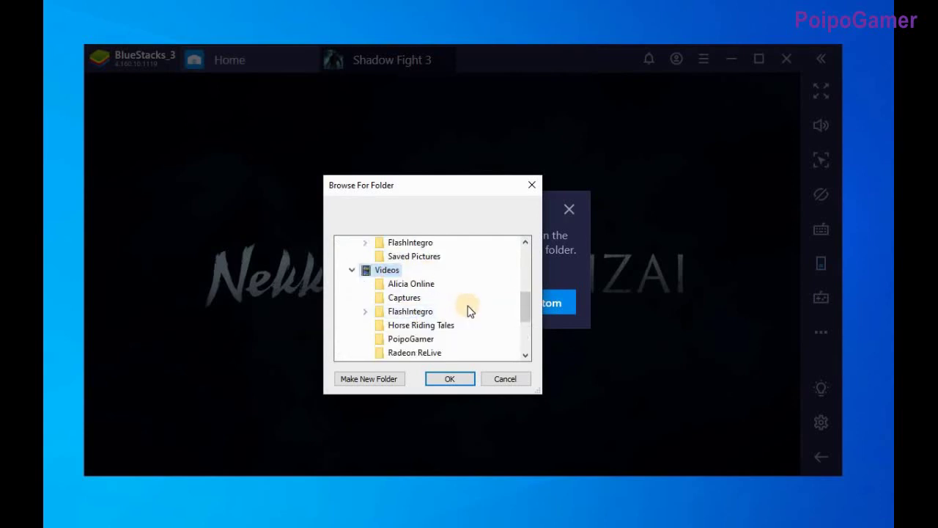
scroll(469, 310, "down", 2)
scroll(469, 311, "up", 3)
scroll(403, 337, "down", 1)
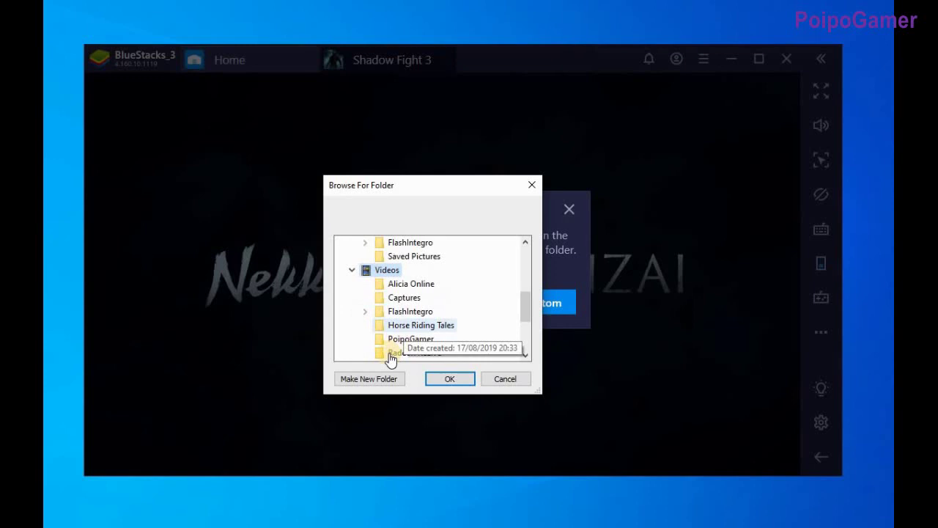
Create a 'Bluestack Recording' folder inside Videos and confirm it as the save location.
left_click(370, 387)
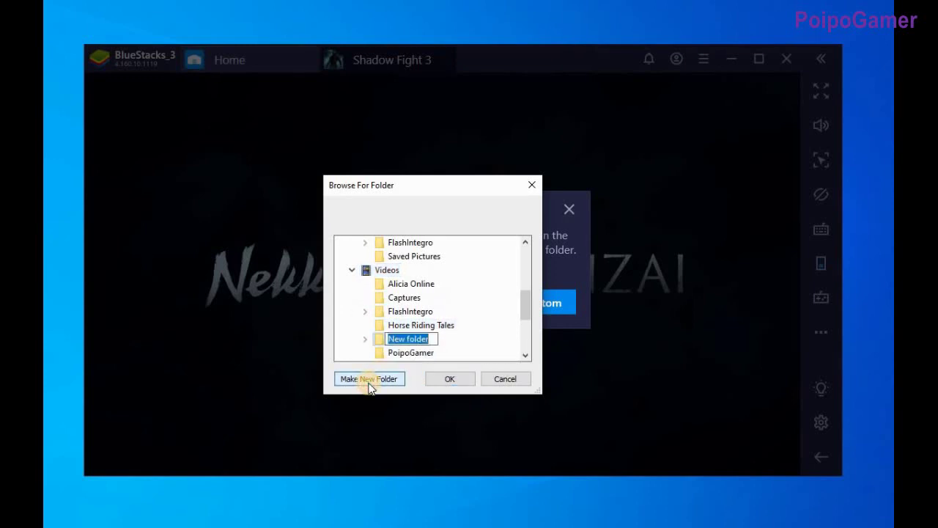
type("Bluestack Recording")
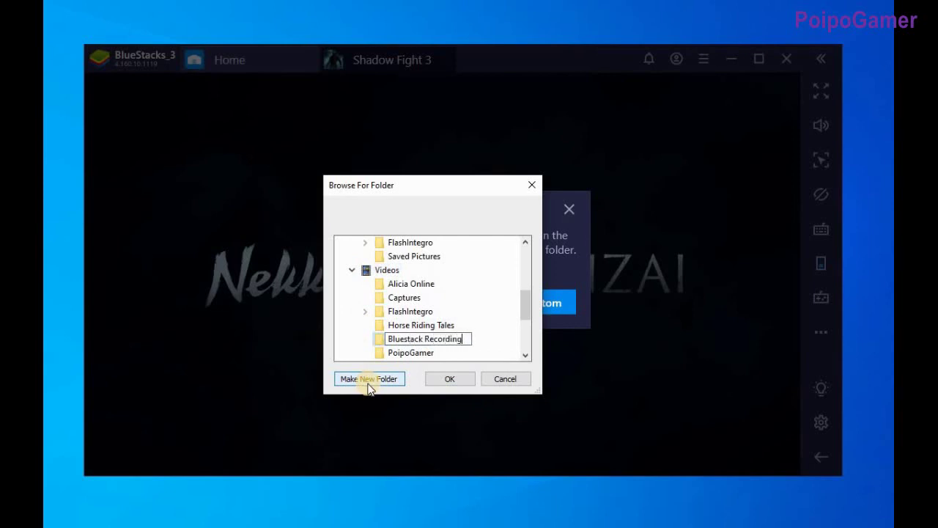
left_click(437, 380)
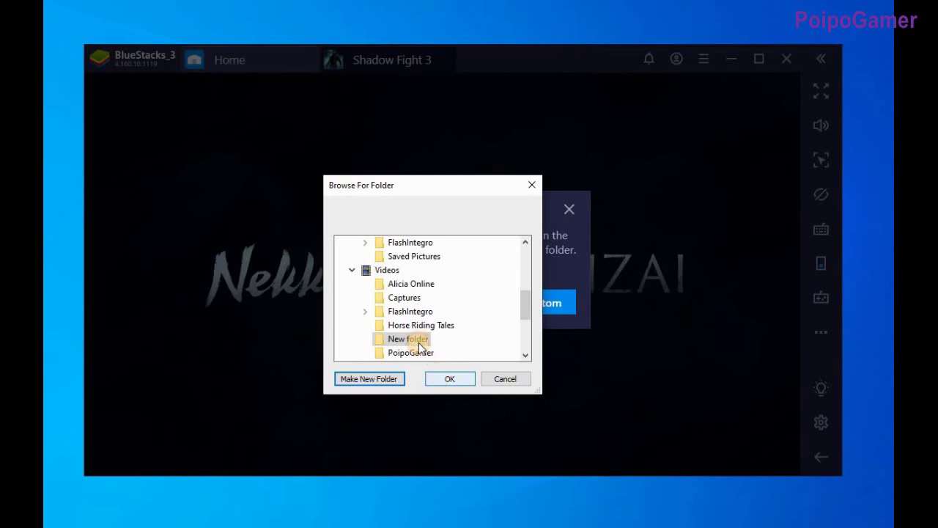
left_click(439, 379)
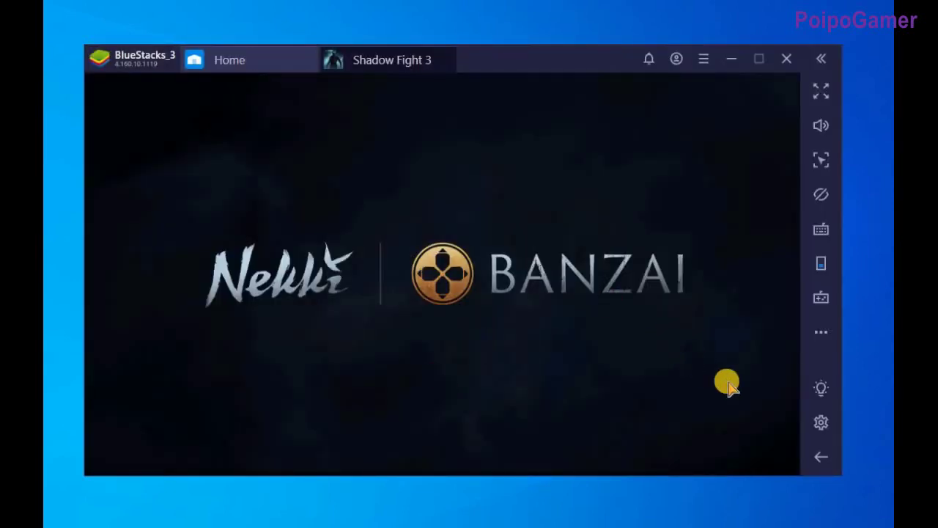
Start screen recording from the extra tools panel, close the panel, and refresh the desktop.
left_click(820, 330)
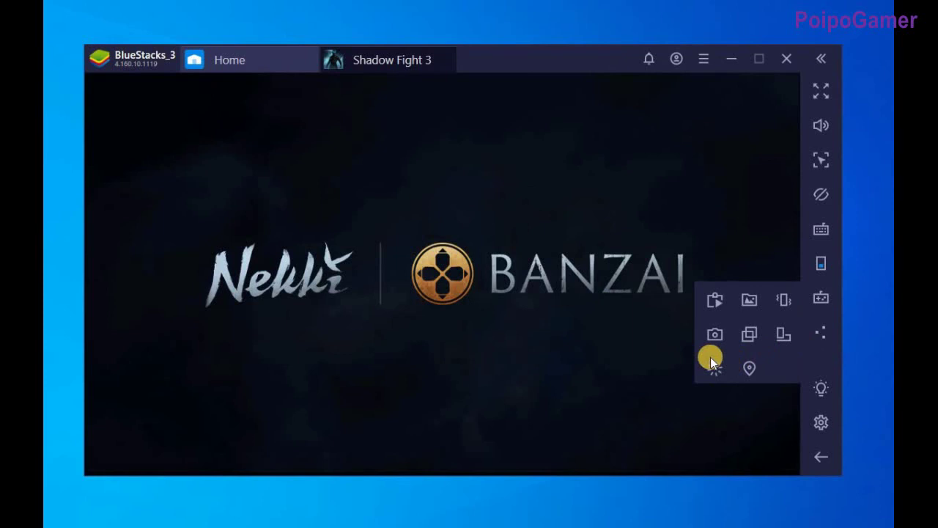
left_click(710, 373)
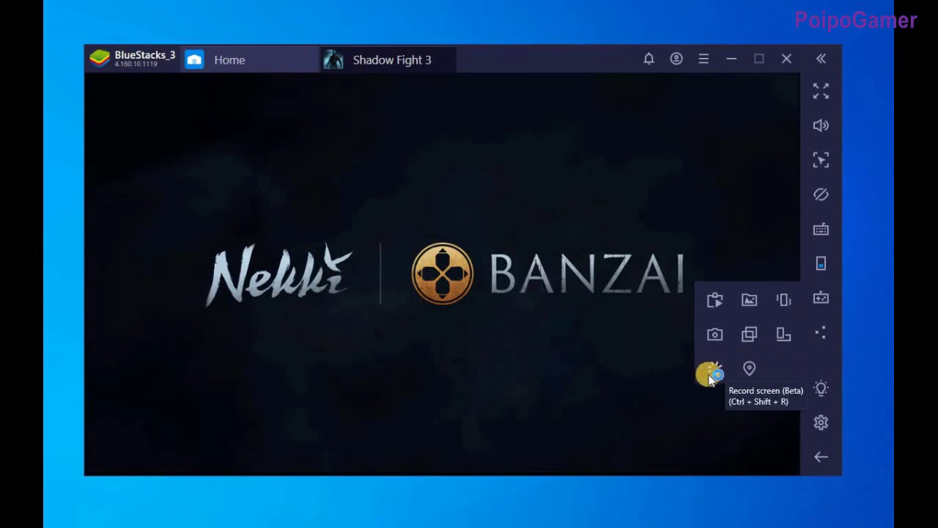
left_click(450, 442)
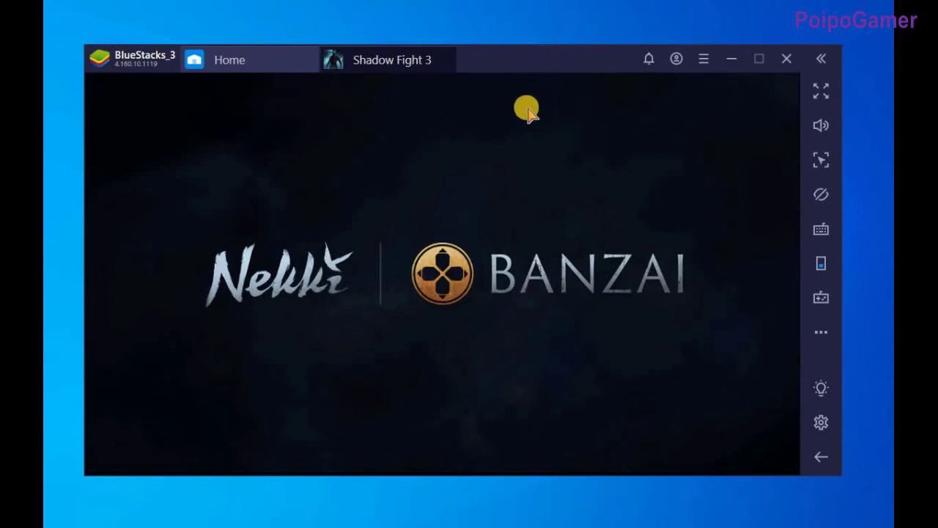
right_click(537, 28)
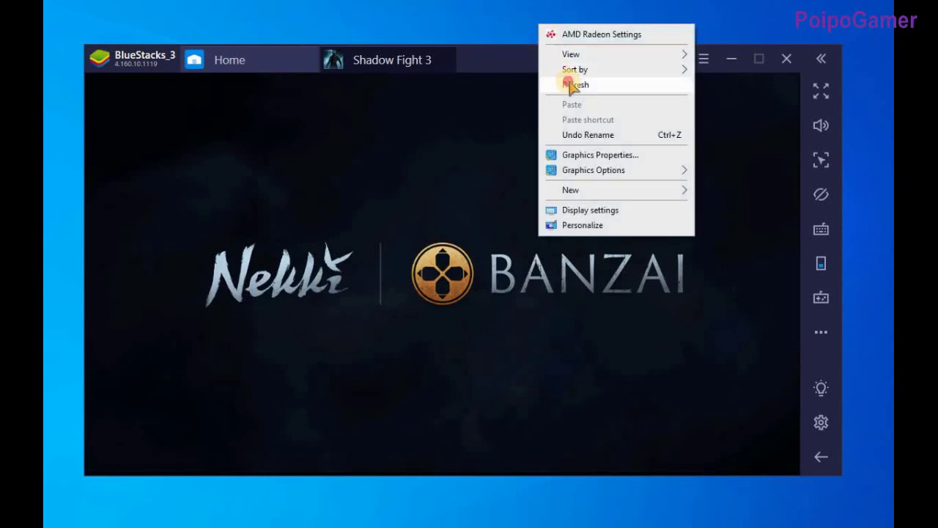
left_click(574, 84)
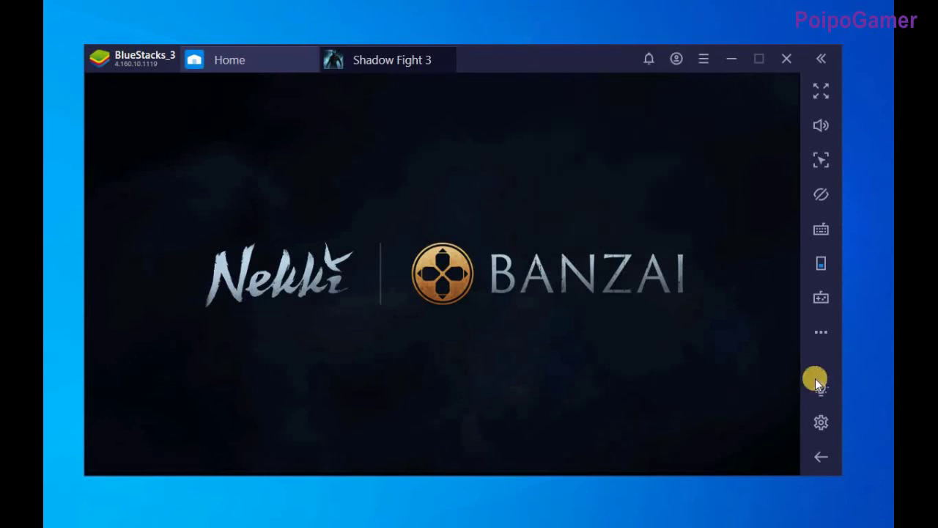
Locate the Bluestack Recording folder under Videos in File Explorer, then dismiss BlueStacks' recording error.
left_click(820, 333)
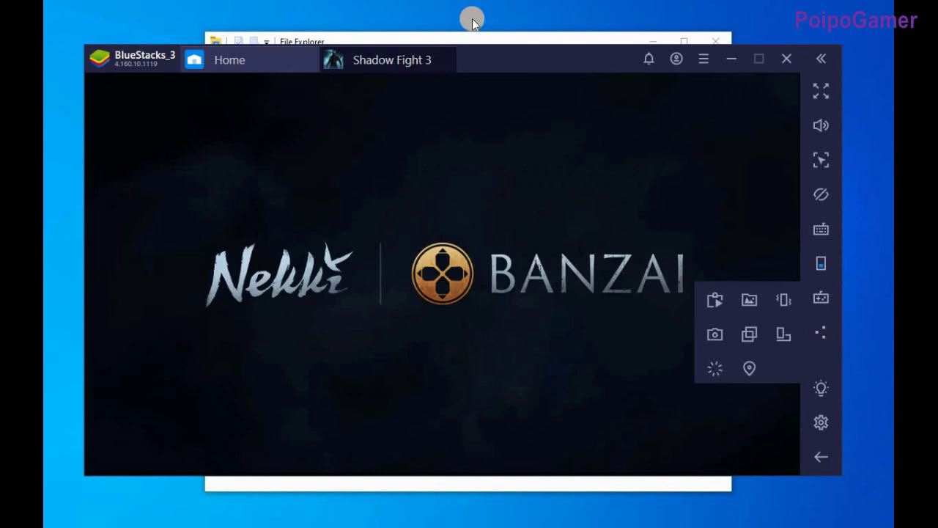
left_click(486, 38)
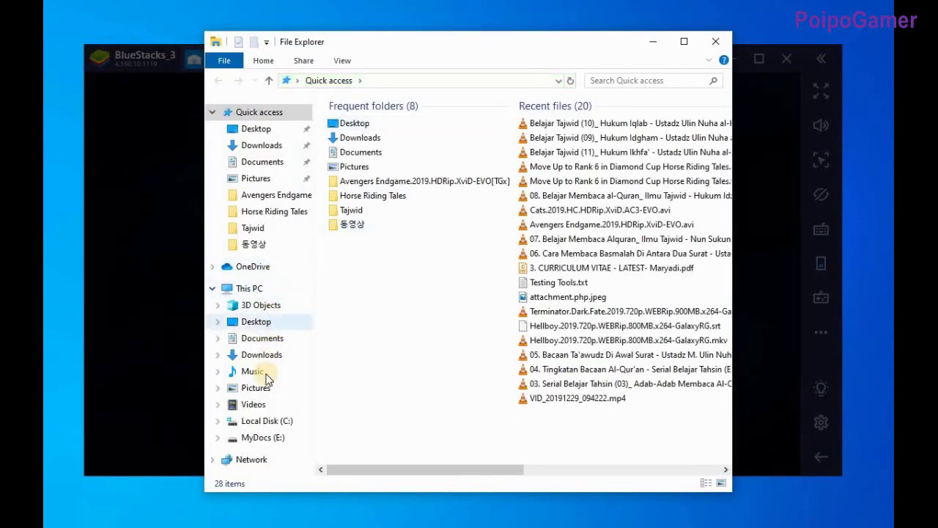
left_click(253, 405)
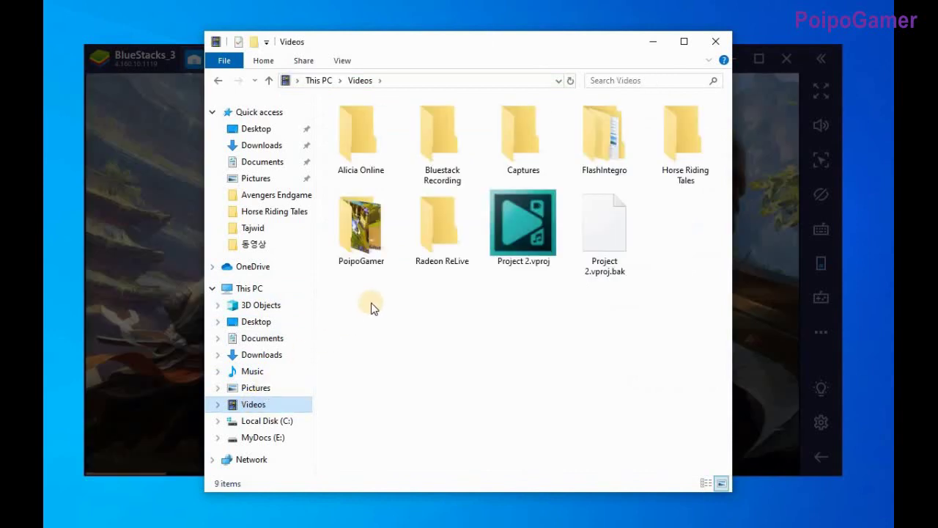
left_click(442, 157)
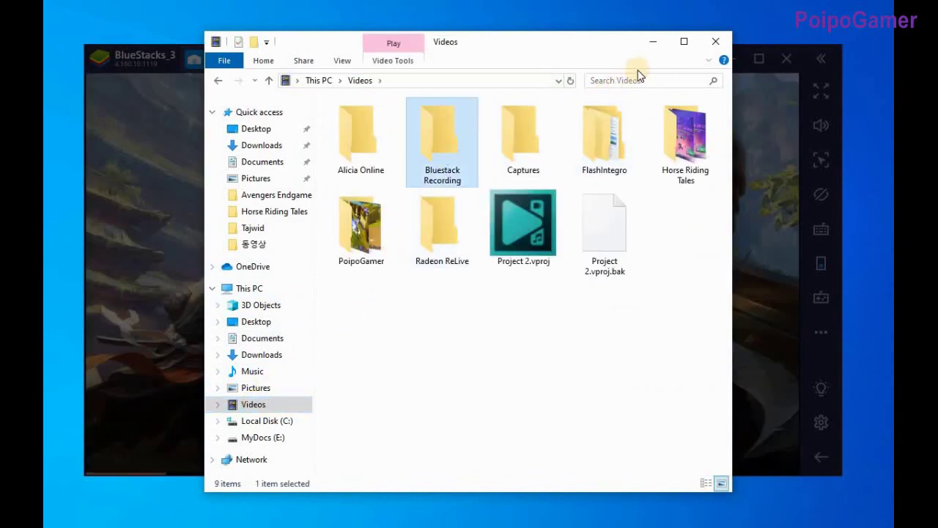
left_click(653, 51)
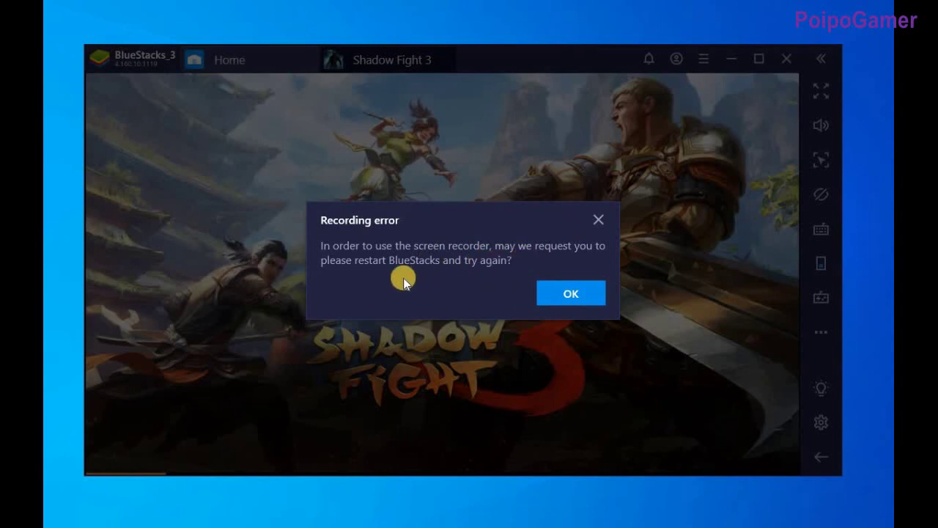
left_click(565, 293)
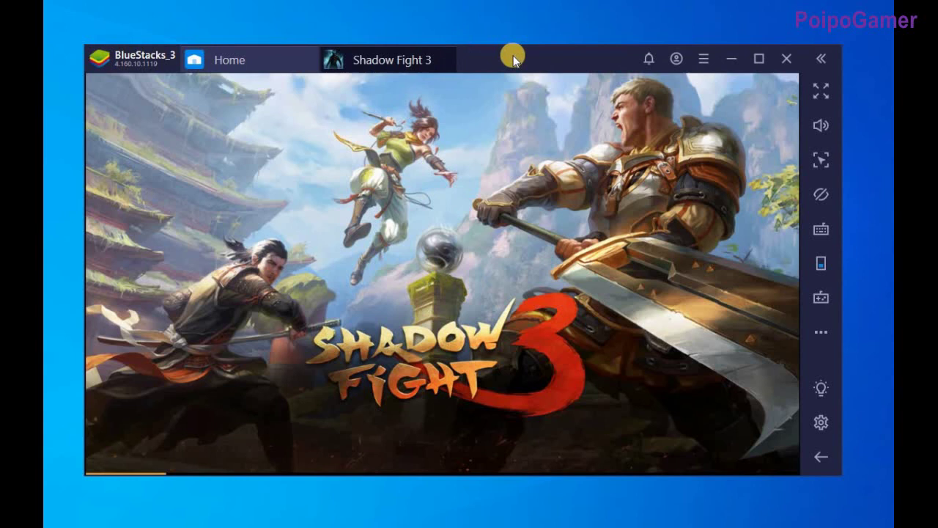
Restart screen recording and confirm the Bluestack Recording folder is still empty.
left_click(819, 333)
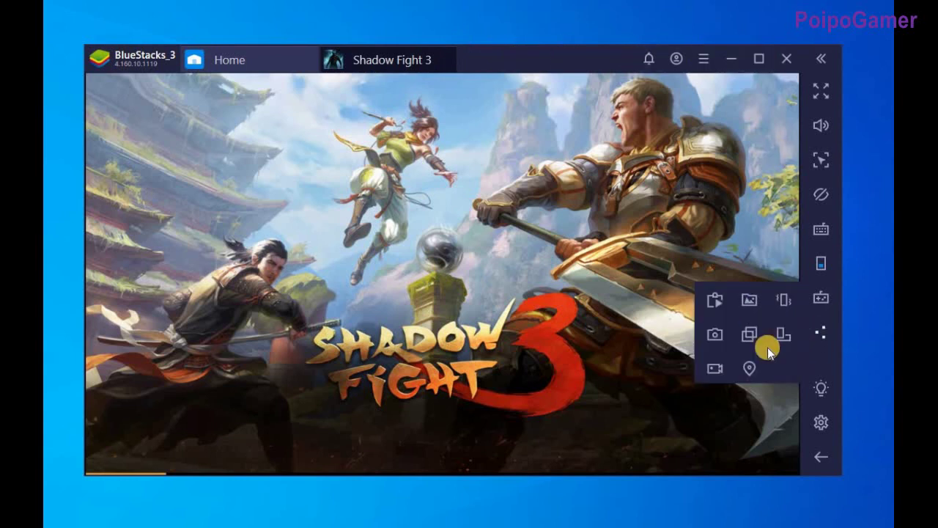
left_click(717, 369)
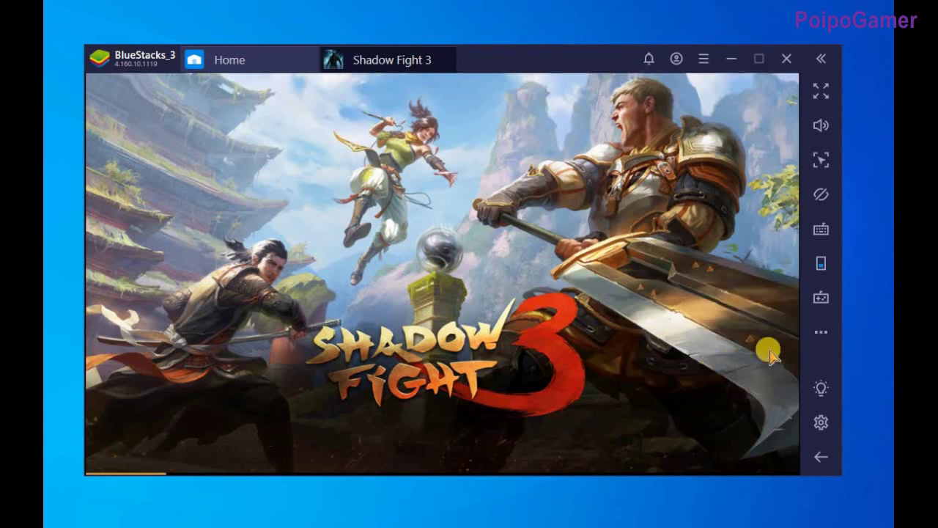
left_click(820, 333)
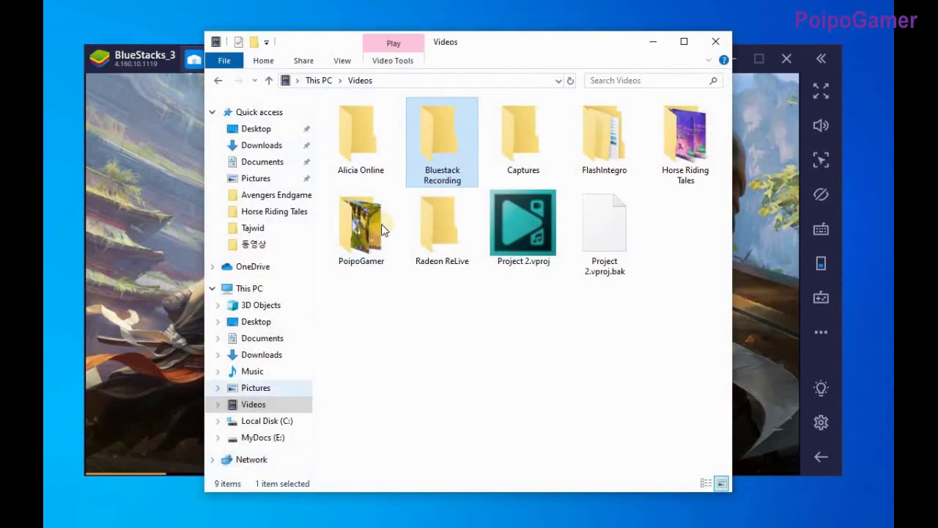
left_click(428, 152)
double_click(443, 195)
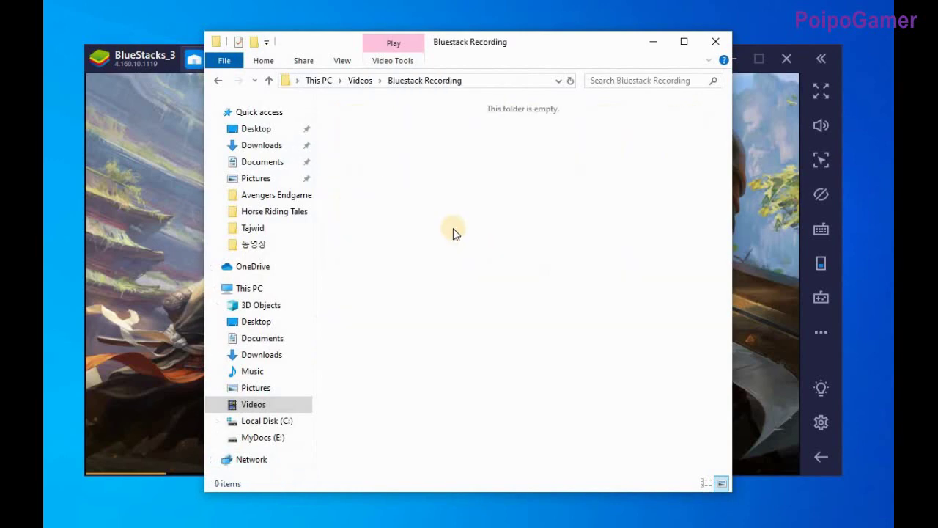
left_click(658, 45)
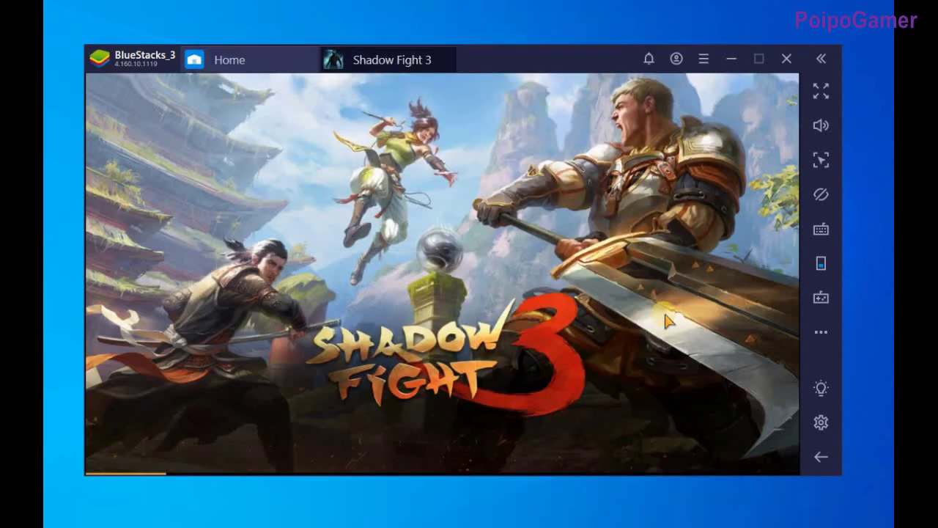
Exit BlueStacks and start the BlueStacks_3 instance from the Multi-instance Manager.
left_click(786, 59)
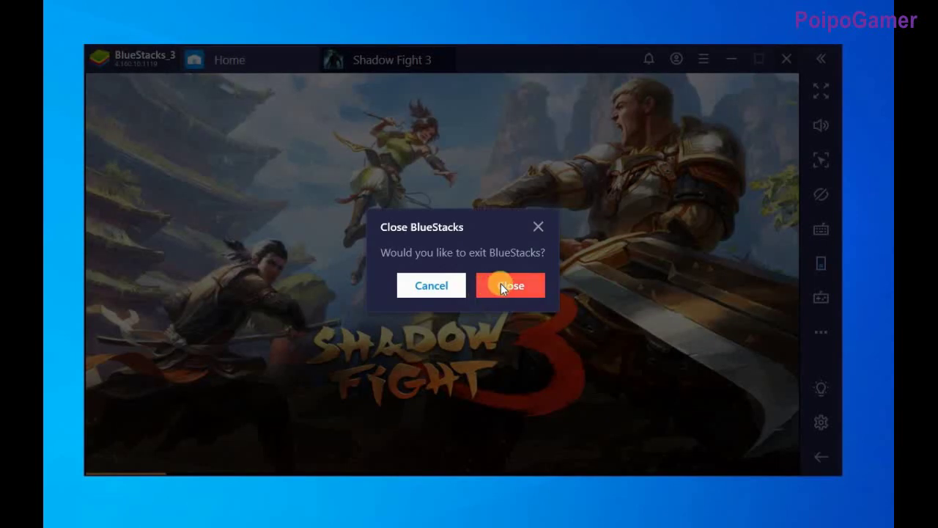
left_click(500, 285)
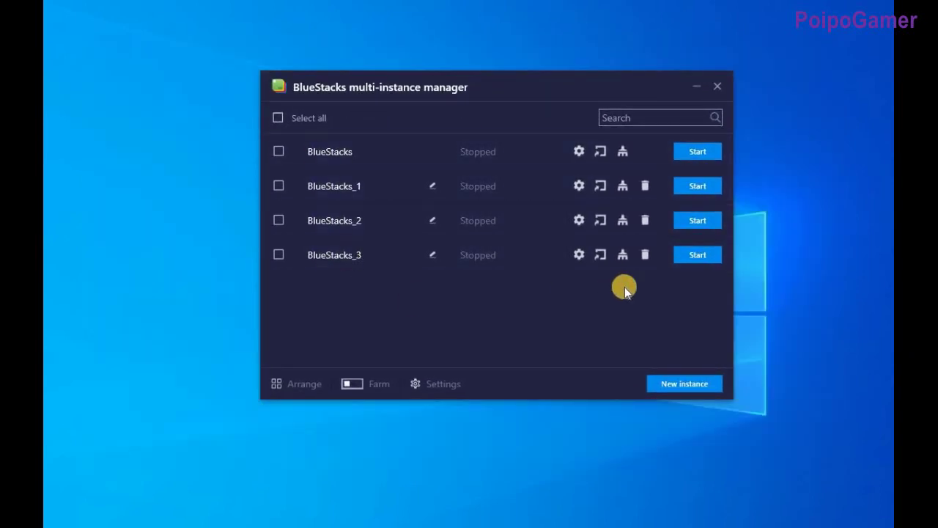
left_click(697, 258)
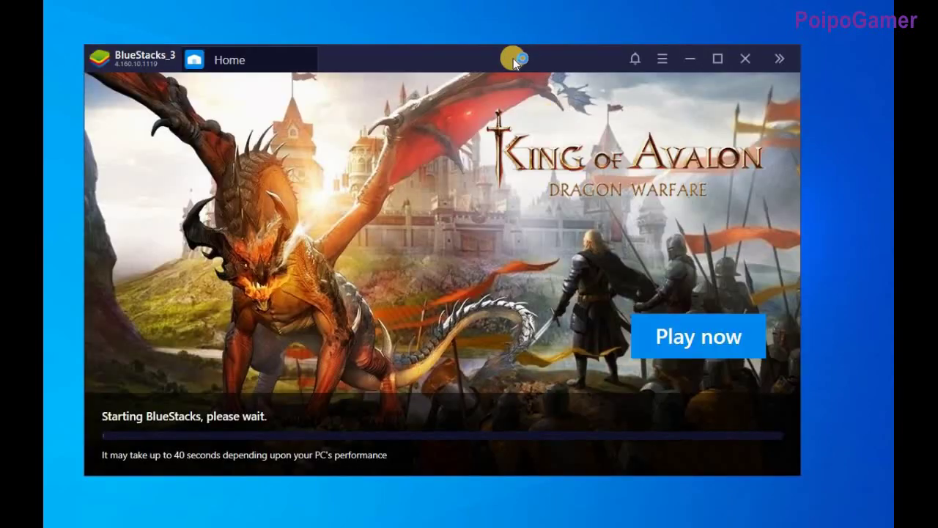
left_click_drag(513, 58, 543, 57)
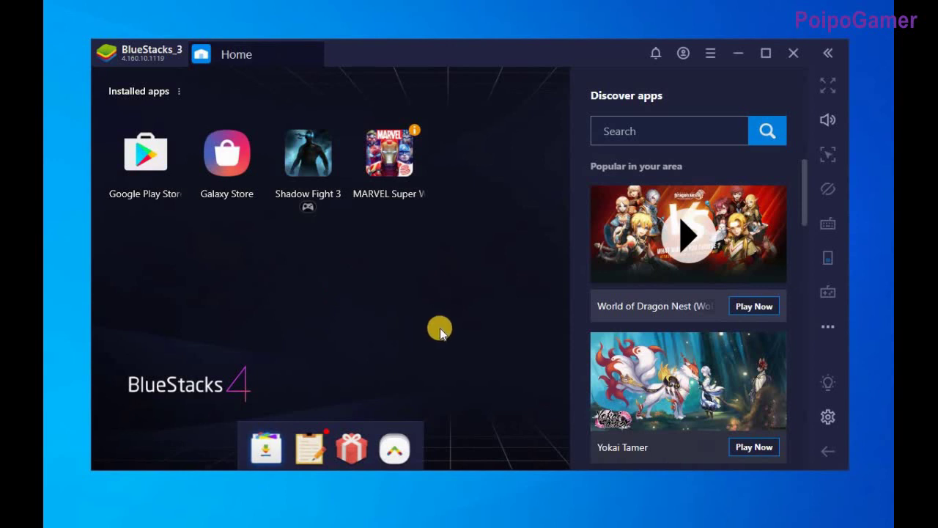
Launch MARVEL Super War, decline the optimize-experience guide, and shift the window left.
left_click(394, 154)
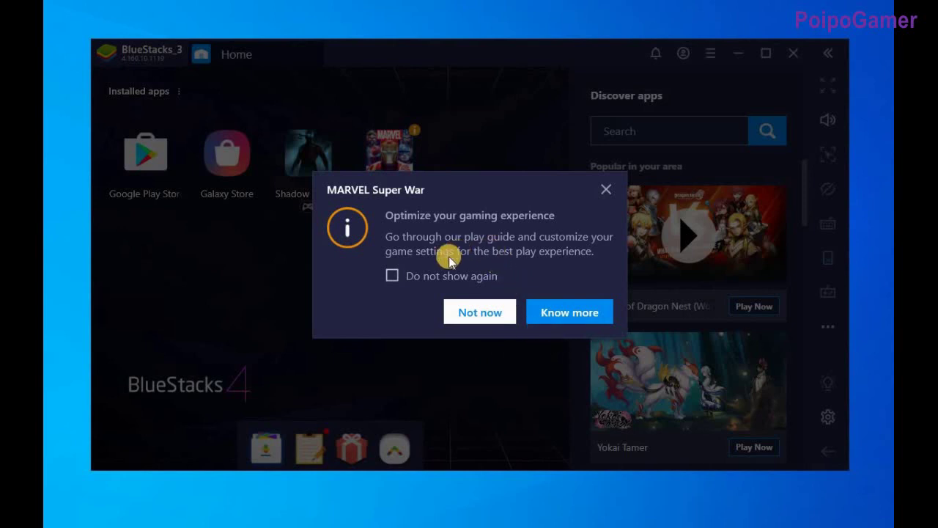
left_click(490, 316)
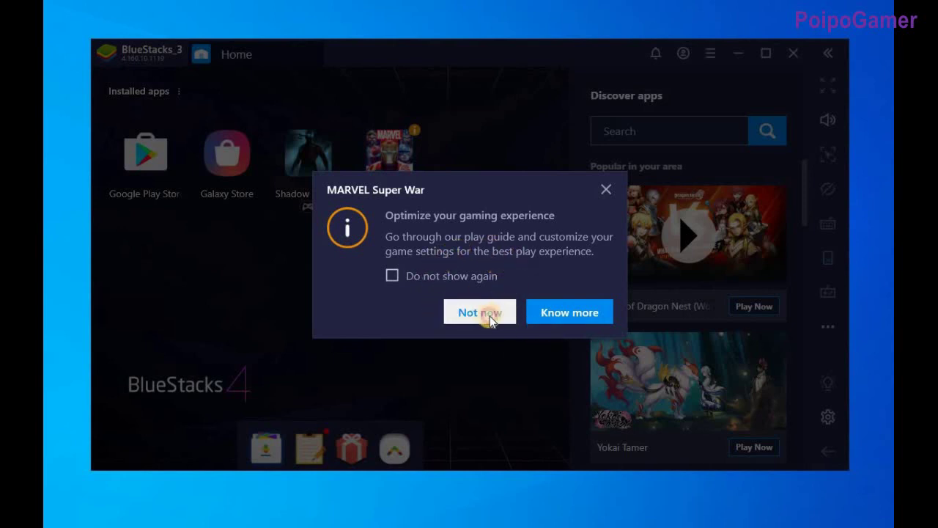
left_click(445, 61)
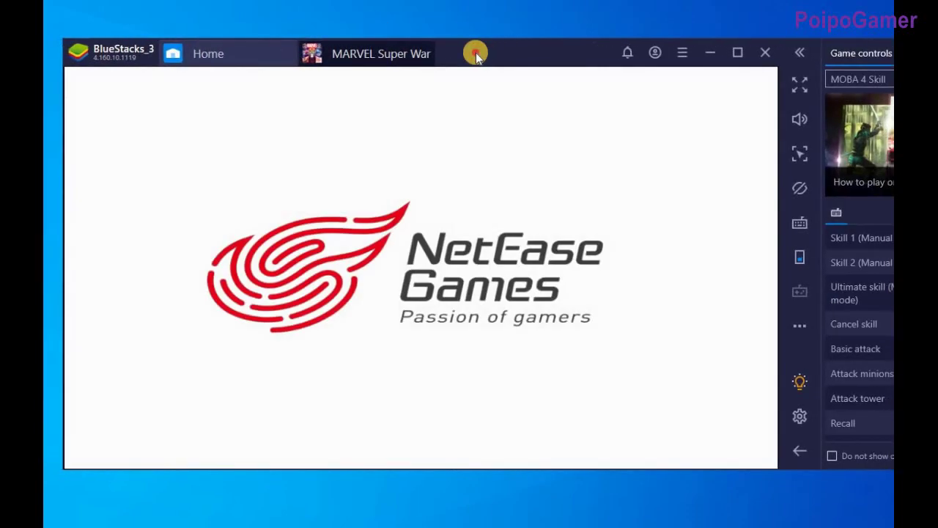
left_click_drag(476, 50, 426, 55)
scroll(806, 285, "down", 5)
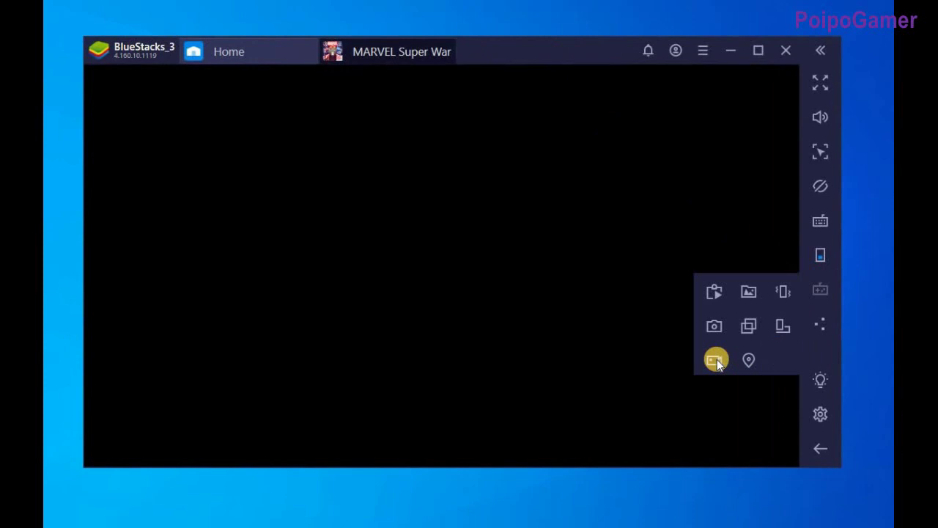
Start BlueStacks' Record screen (Beta) capture of the game and bring back the More tools panel.
left_click(717, 359)
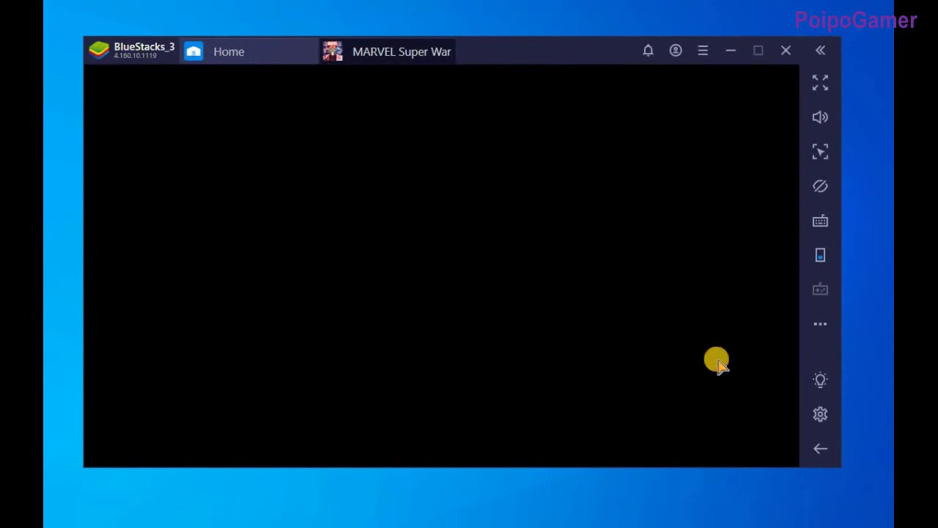
left_click(819, 325)
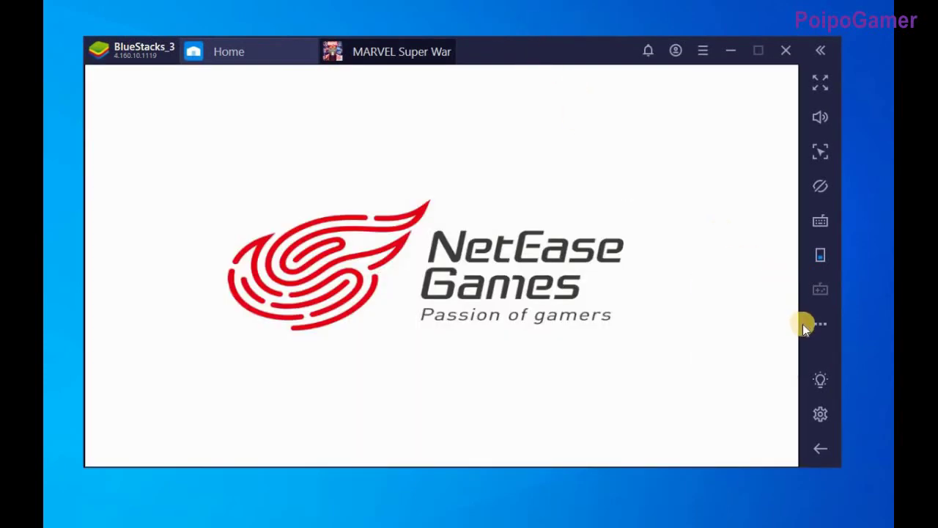
mouse_move(821, 323)
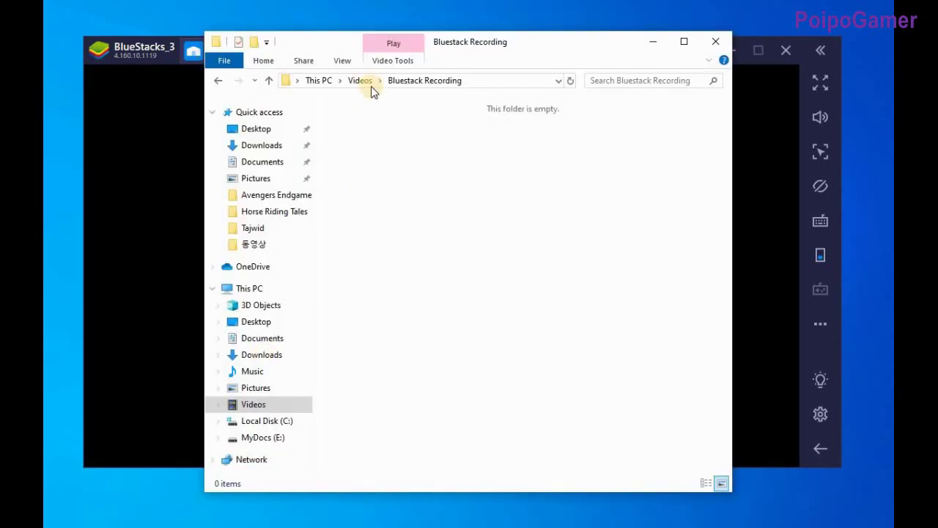
Refresh the Bluestack Recording folder to reveal and select the new recording mp4, then return to BlueStacks.
right_click(467, 158)
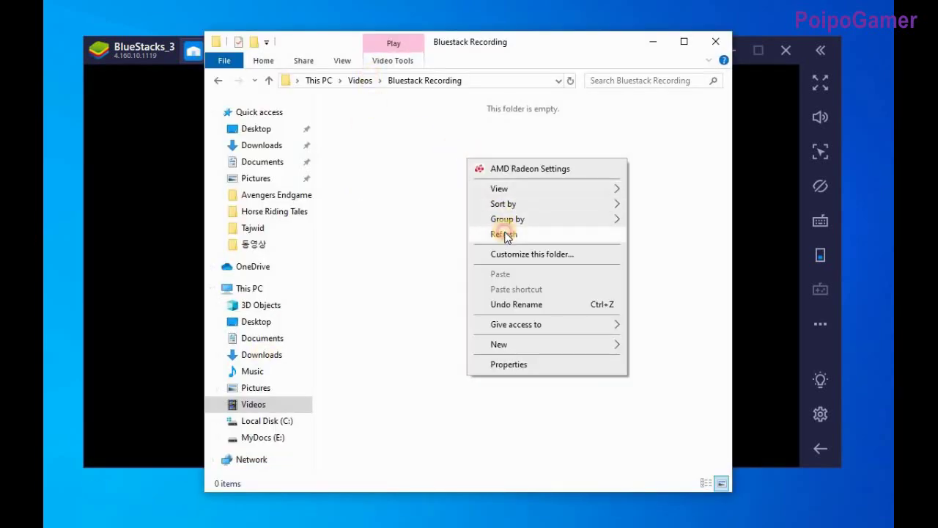
left_click(504, 233)
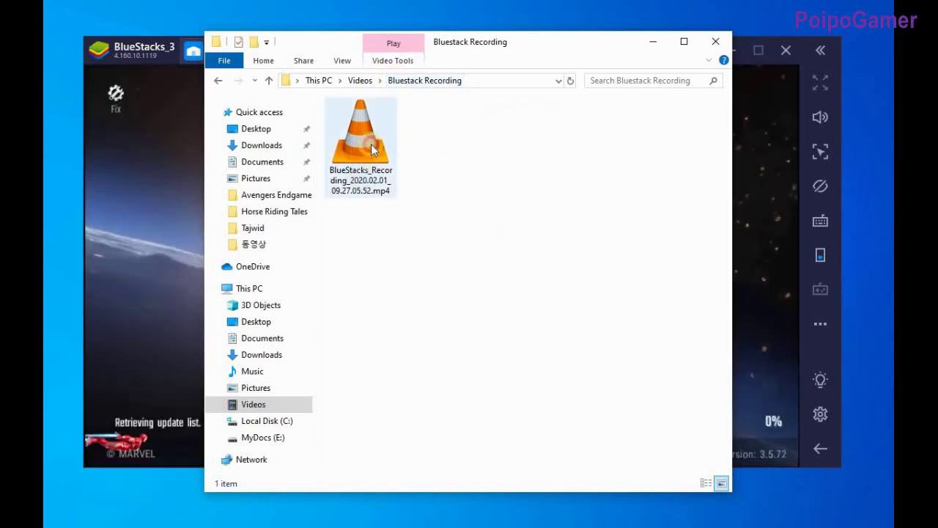
left_click(364, 161)
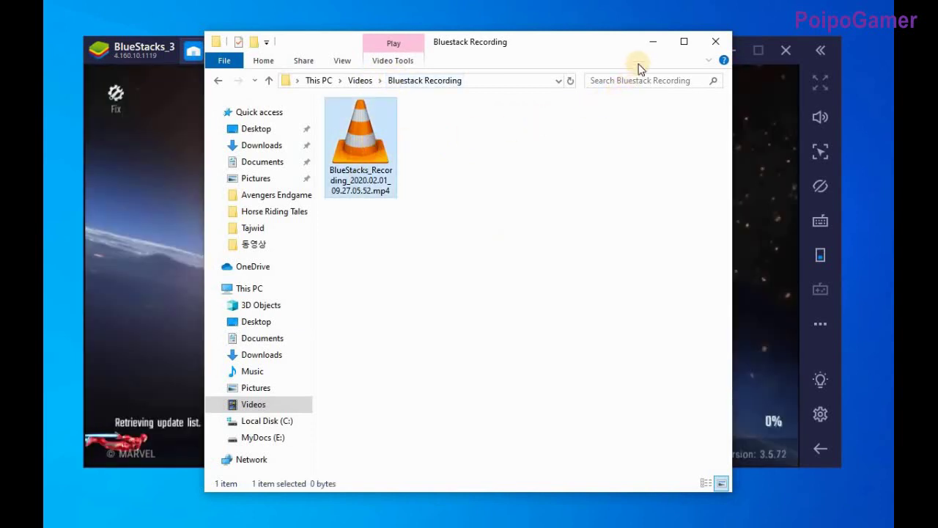
left_click(816, 291)
left_click(817, 328)
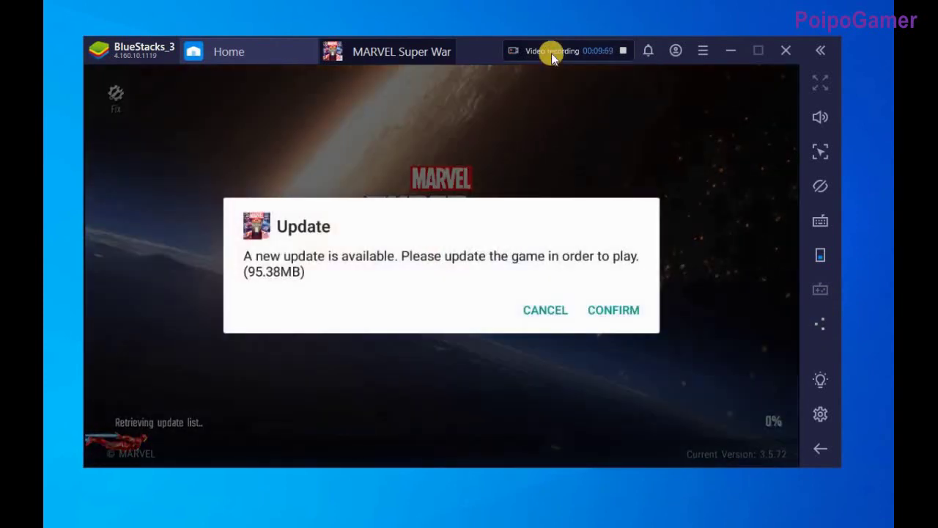
Confirm the MARVEL Super War update download and stop the screen recording so it saves.
left_click(612, 312)
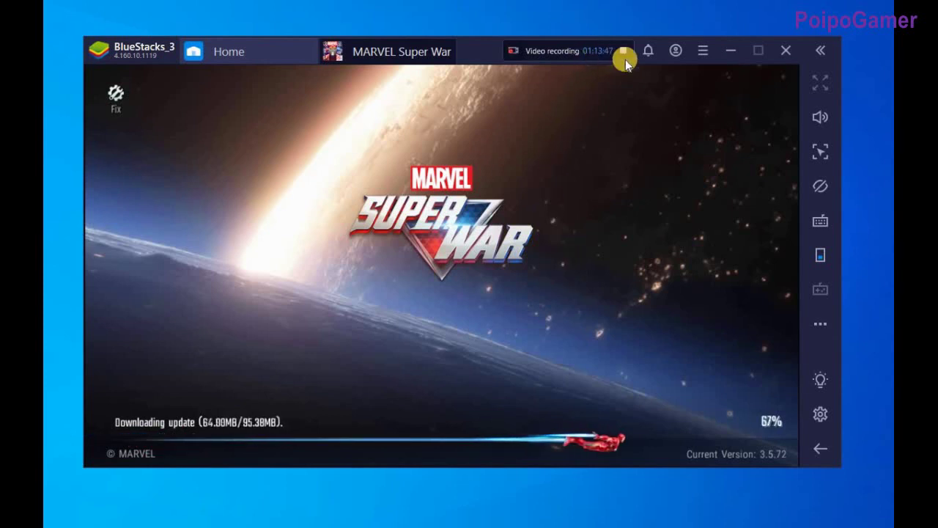
left_click(821, 323)
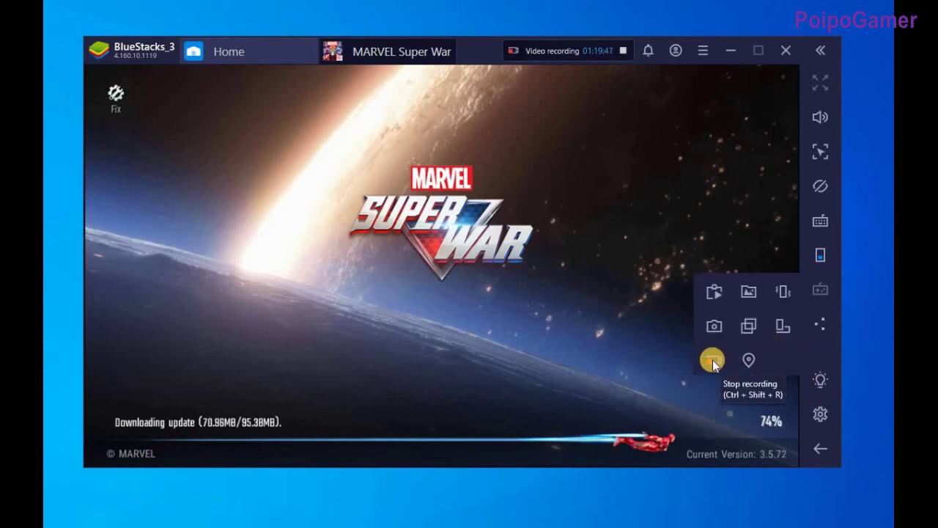
left_click(623, 50)
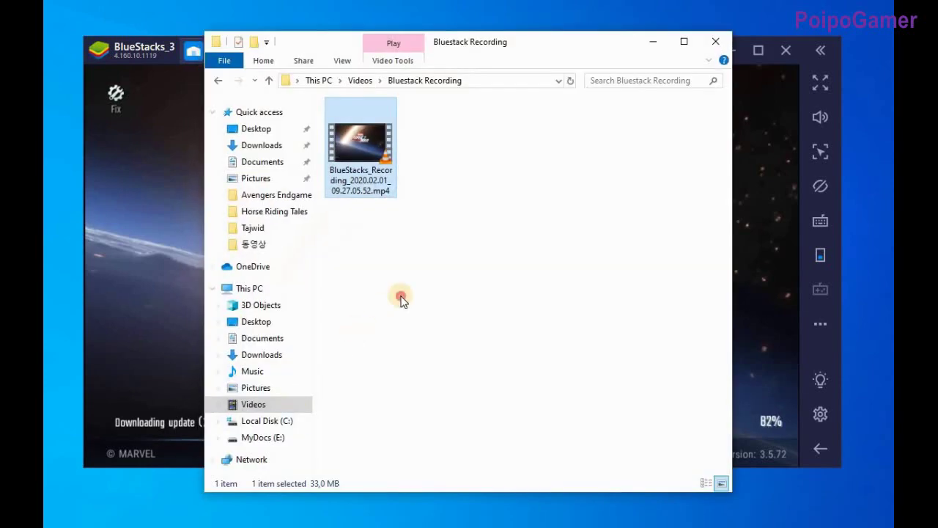
Open BlueStacks_Recording_2020.02.01_09.27.05.52.mp4 from the Bluestack Recording folder in VLC.
left_click(375, 146)
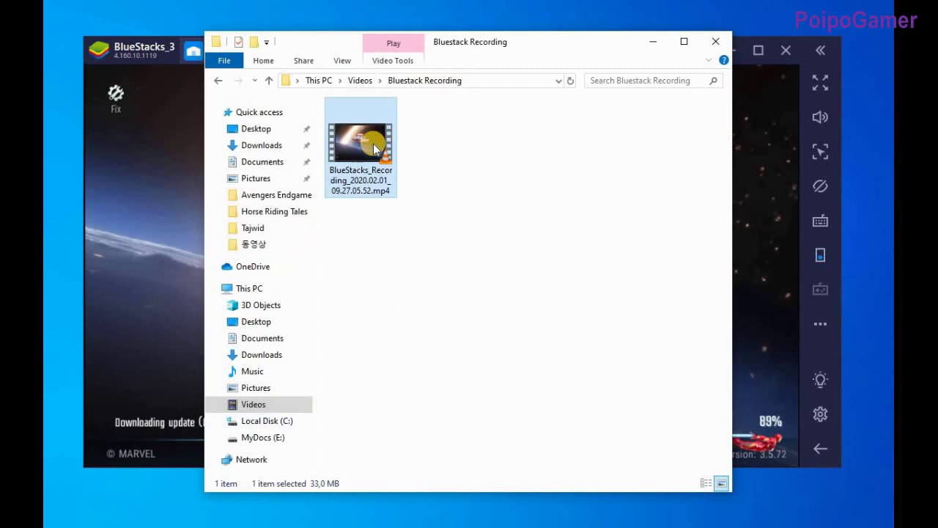
double_click(374, 149)
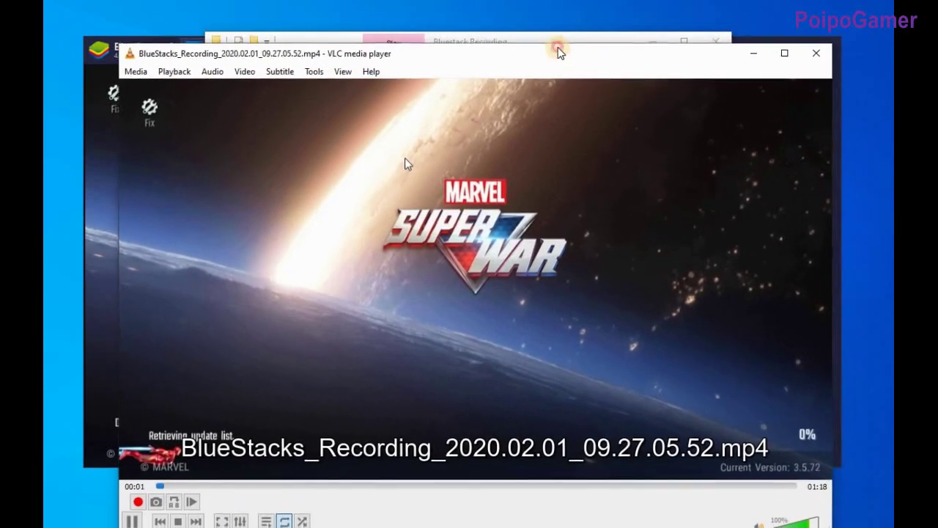
Move the VLC window slightly higher and watch the recording play back.
left_click_drag(560, 51, 564, 33)
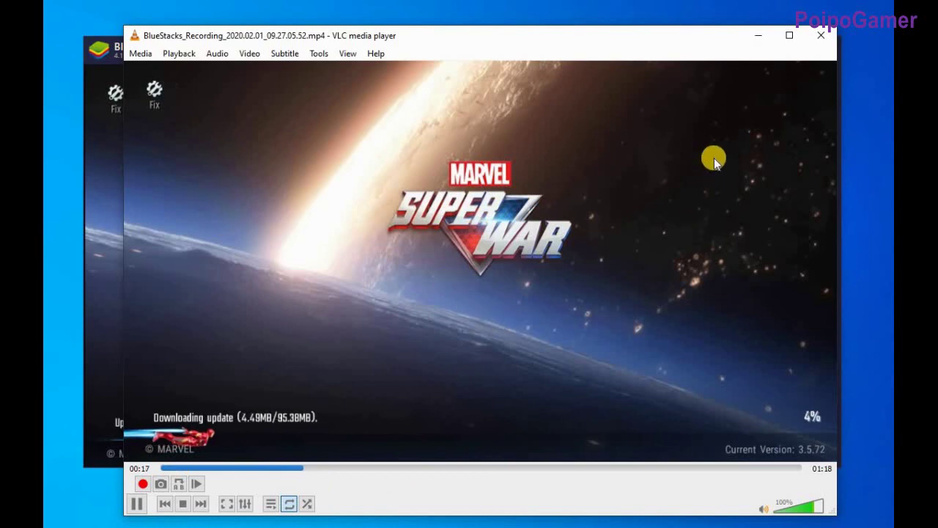
Close VLC, minimize File Explorer, and bring up BlueStacks' More tools panel while the update finishes.
left_click(821, 35)
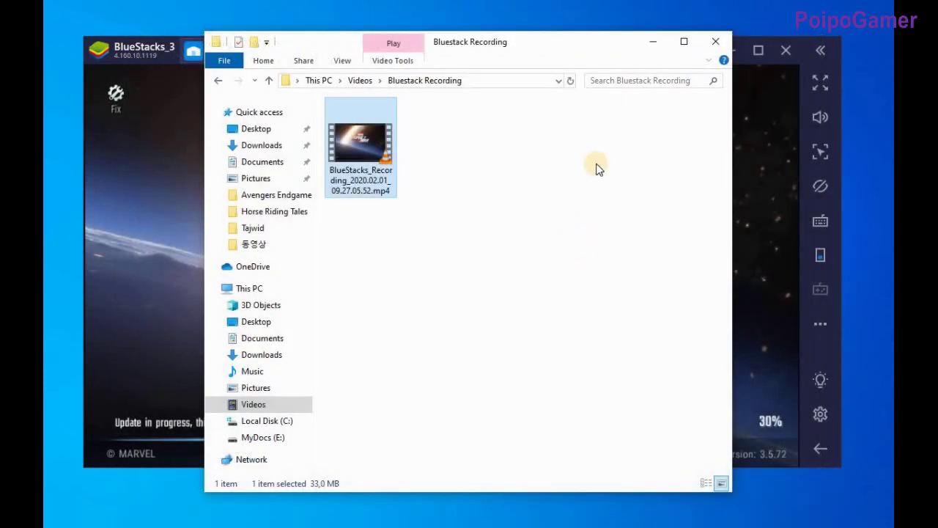
left_click(655, 43)
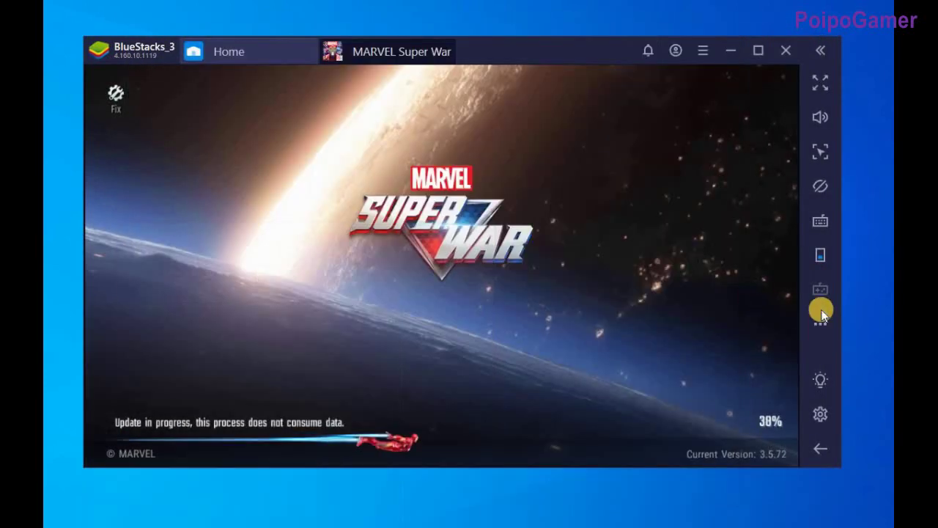
left_click(821, 320)
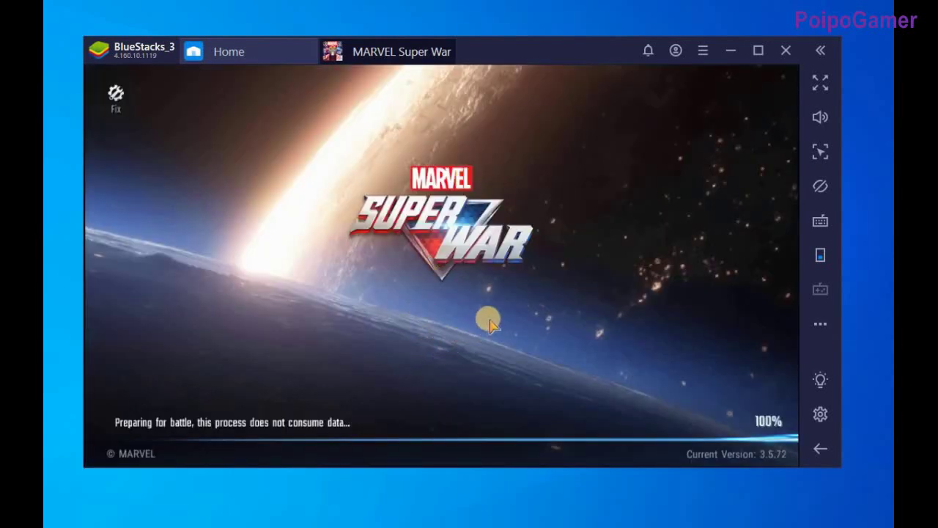
Start a new Record screen (Beta) capture and dismiss the Bulletin Board announcements.
left_click(828, 326)
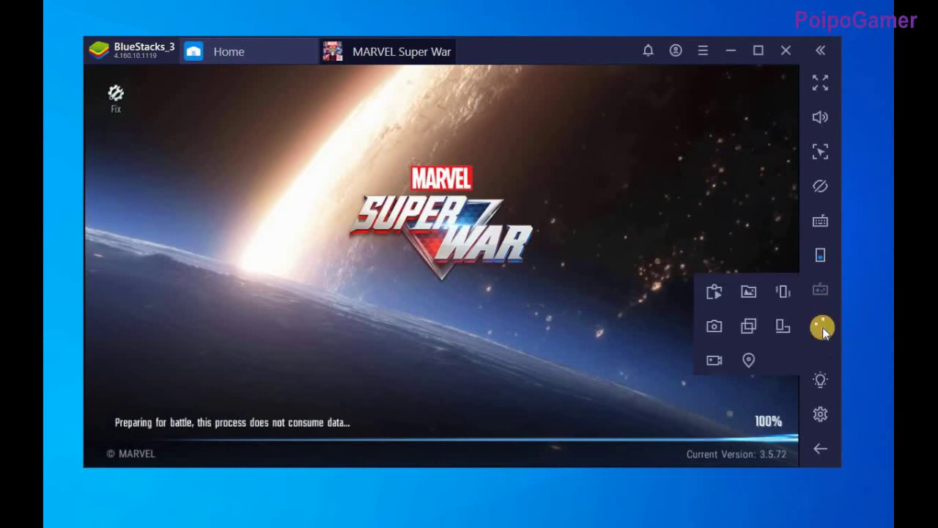
left_click(714, 358)
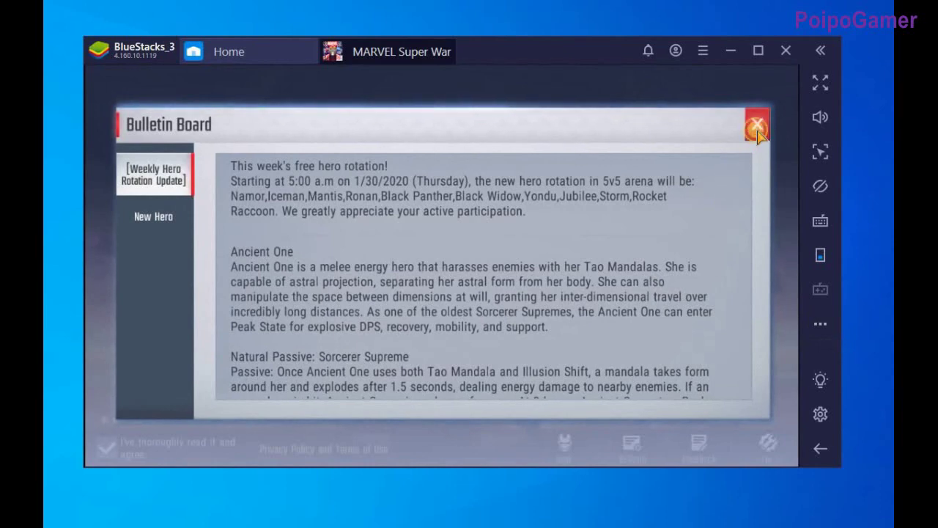
left_click(757, 125)
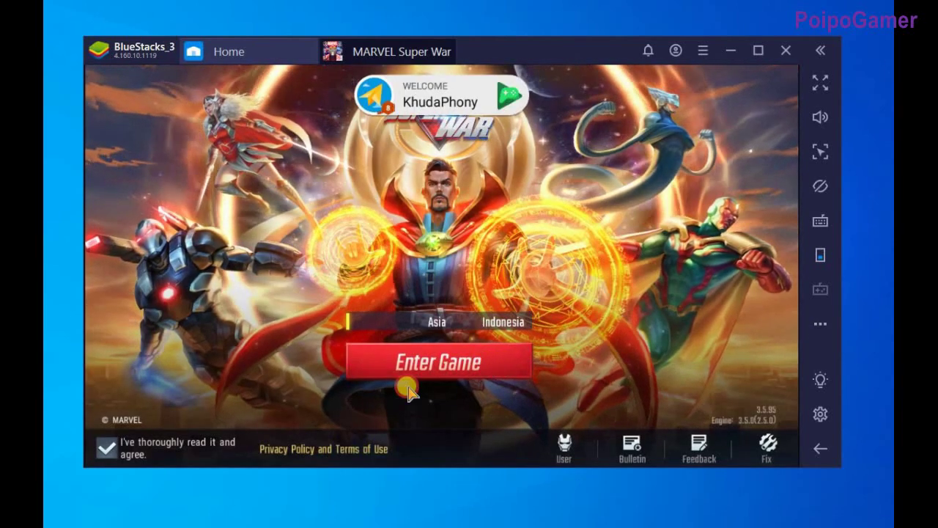